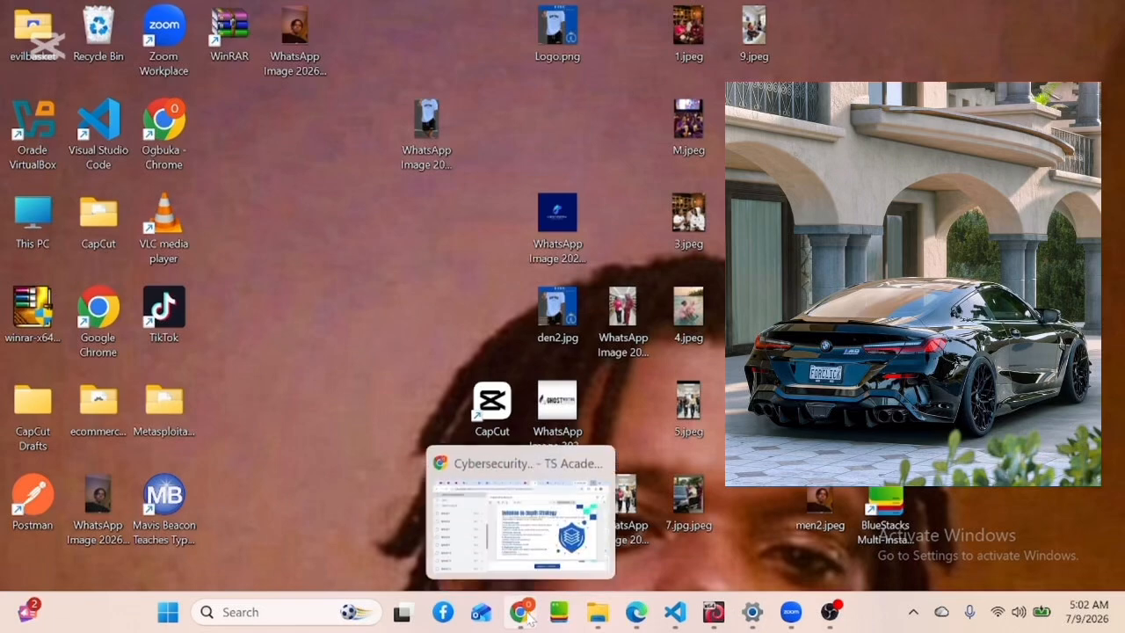
{"action": "left_click", "coordinate": [522, 619]}
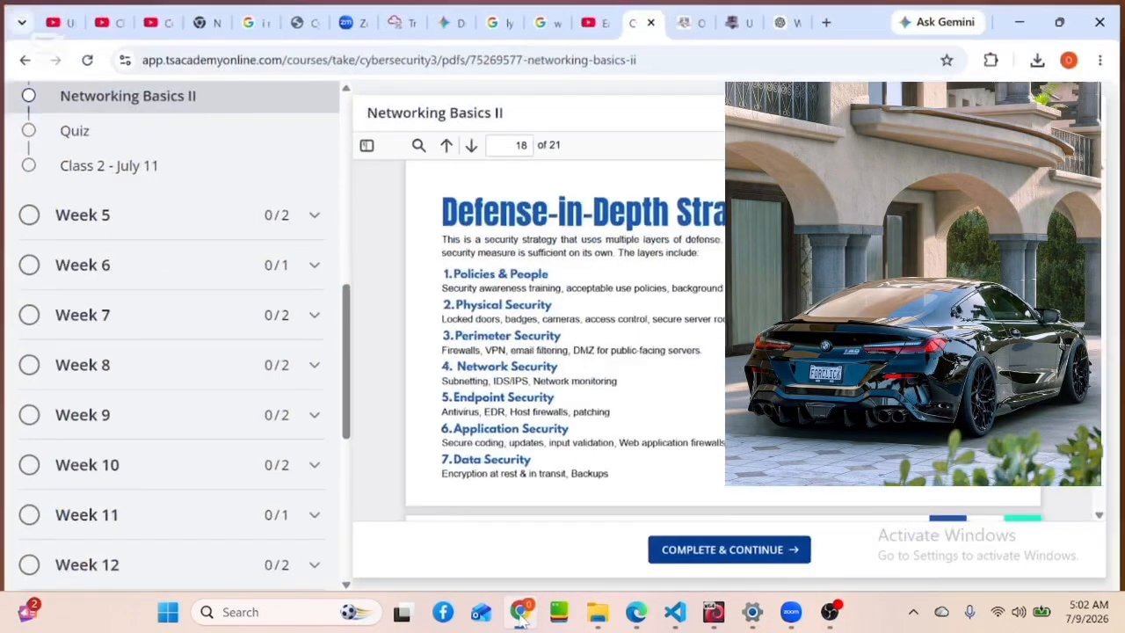
{"action": "left_click", "coordinate": [829, 19]}
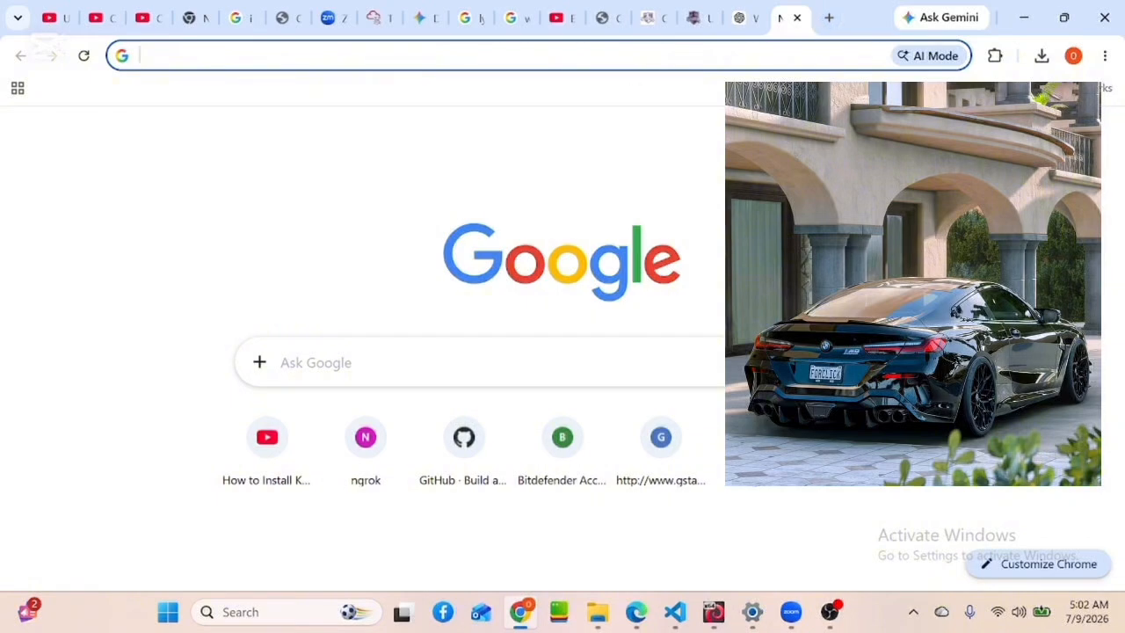
{"action": "left_click", "coordinate": [492, 55]}
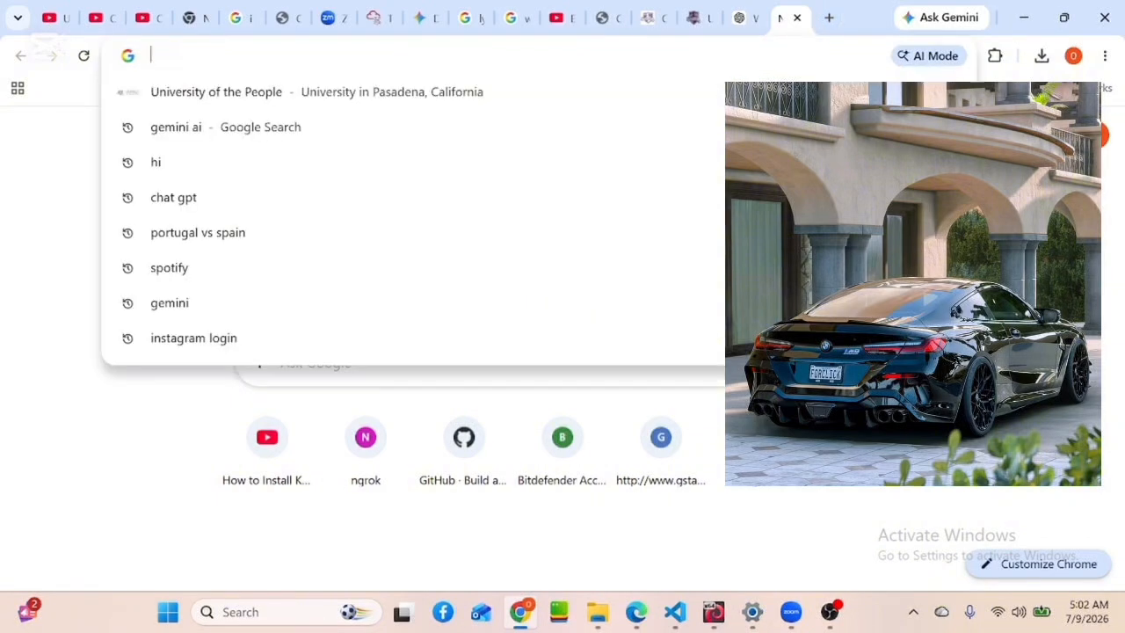
{"action": "type", "text": "htt"}
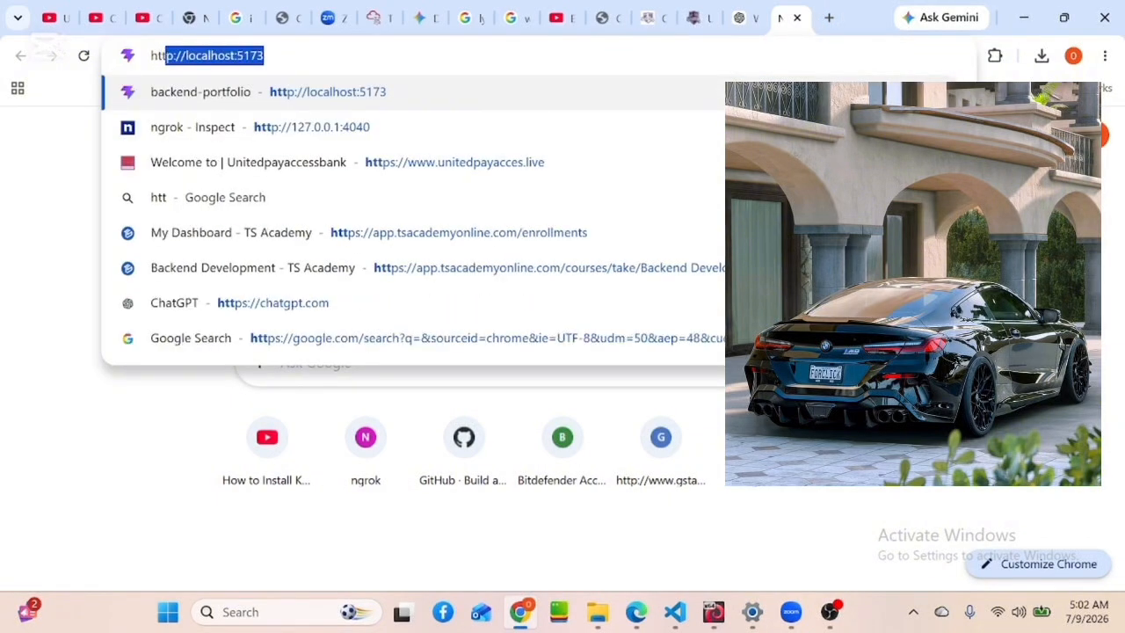
{"action": "type", "text": "ps"}
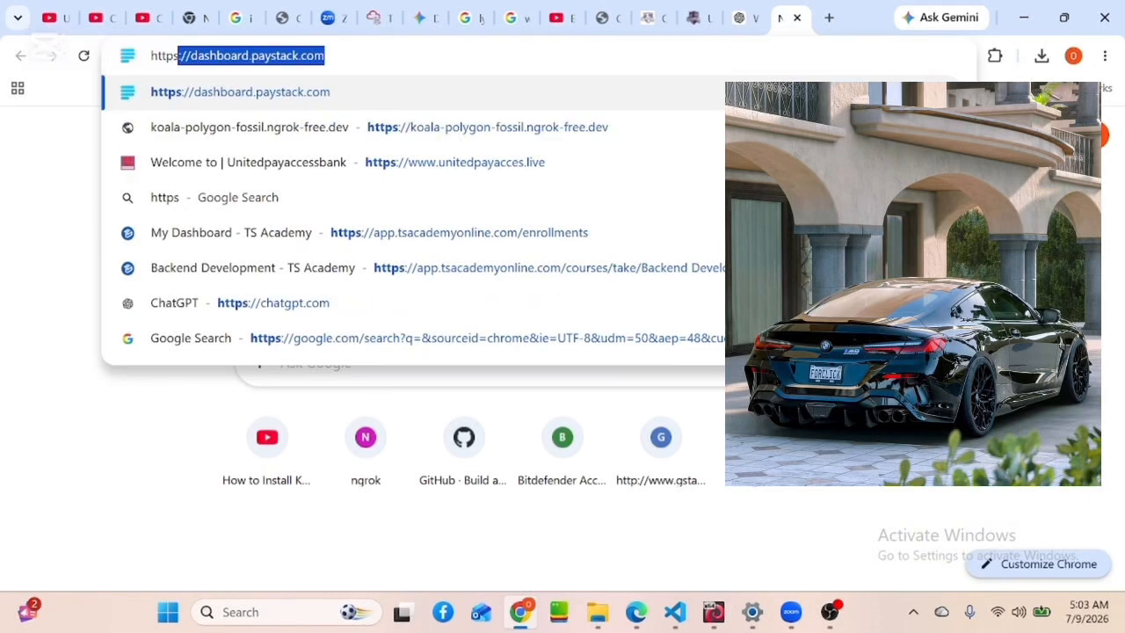
{"action": "type", "text": ":/"}
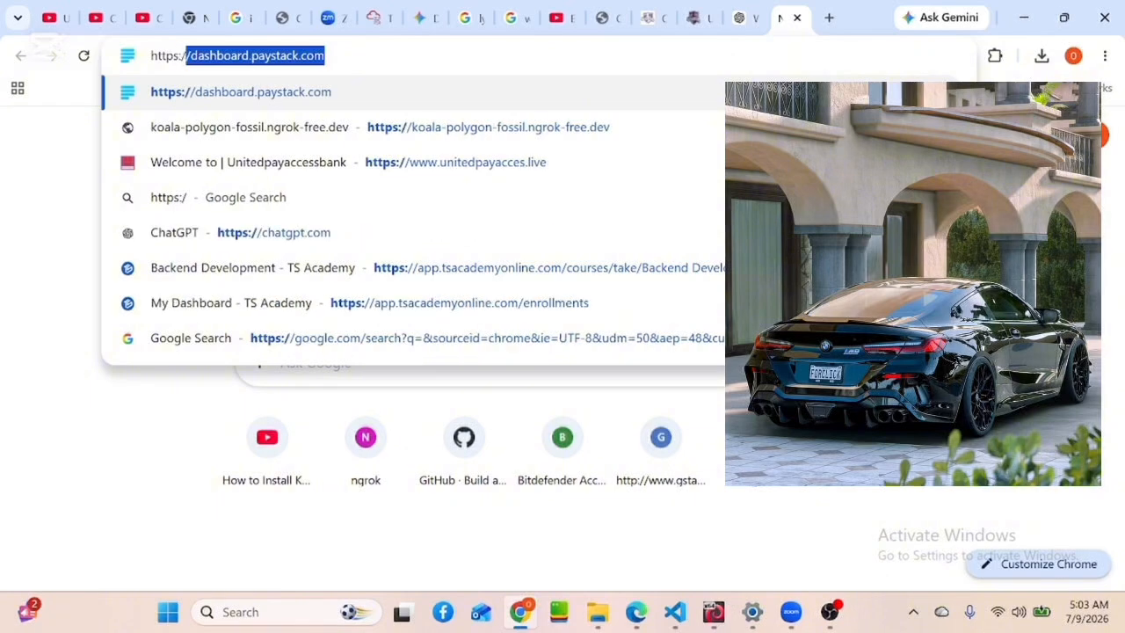
{"action": "type", "text": "/"}
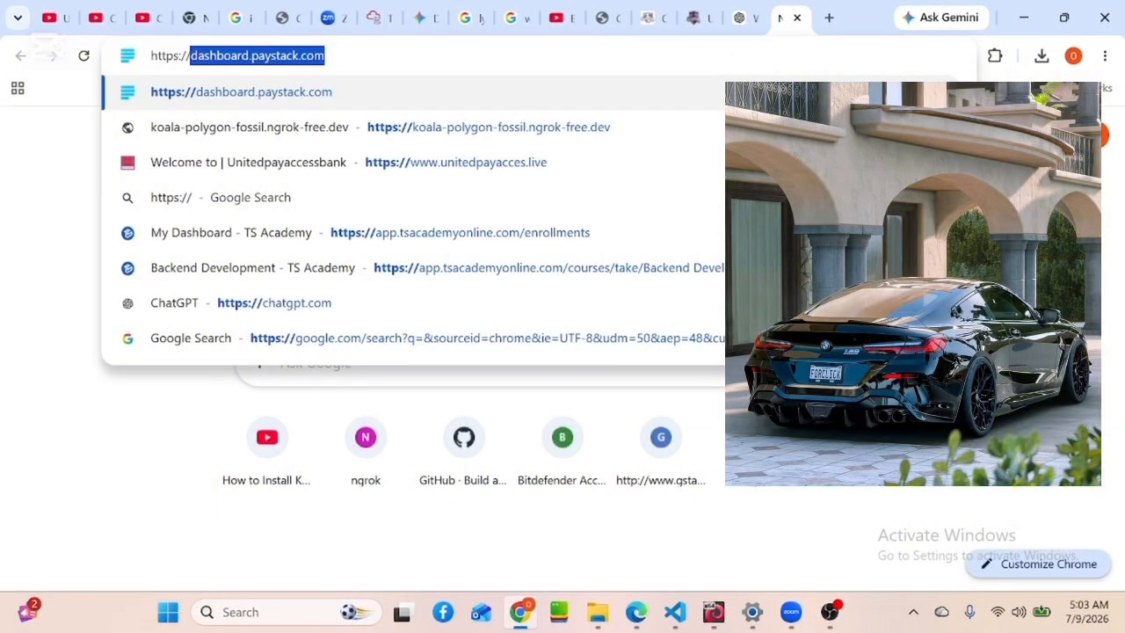
{"action": "type", "text": "ta"}
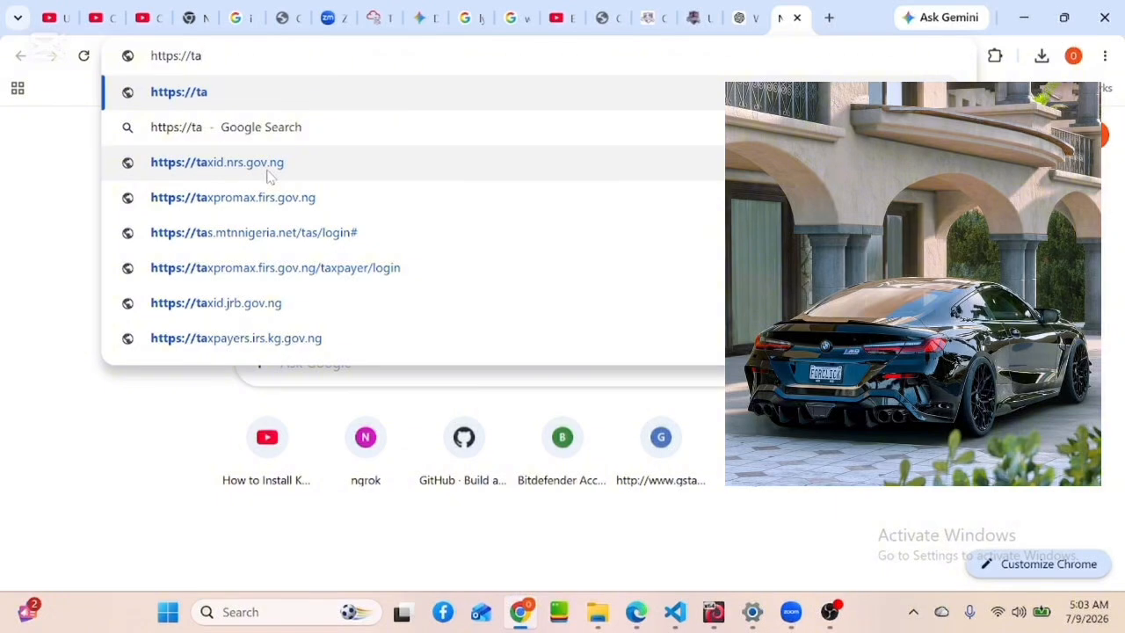
Load taxid.nrs.gov.ng and scroll down to the Individual Tax ID Retrieval form
{"action": "left_click", "coordinate": [268, 173]}
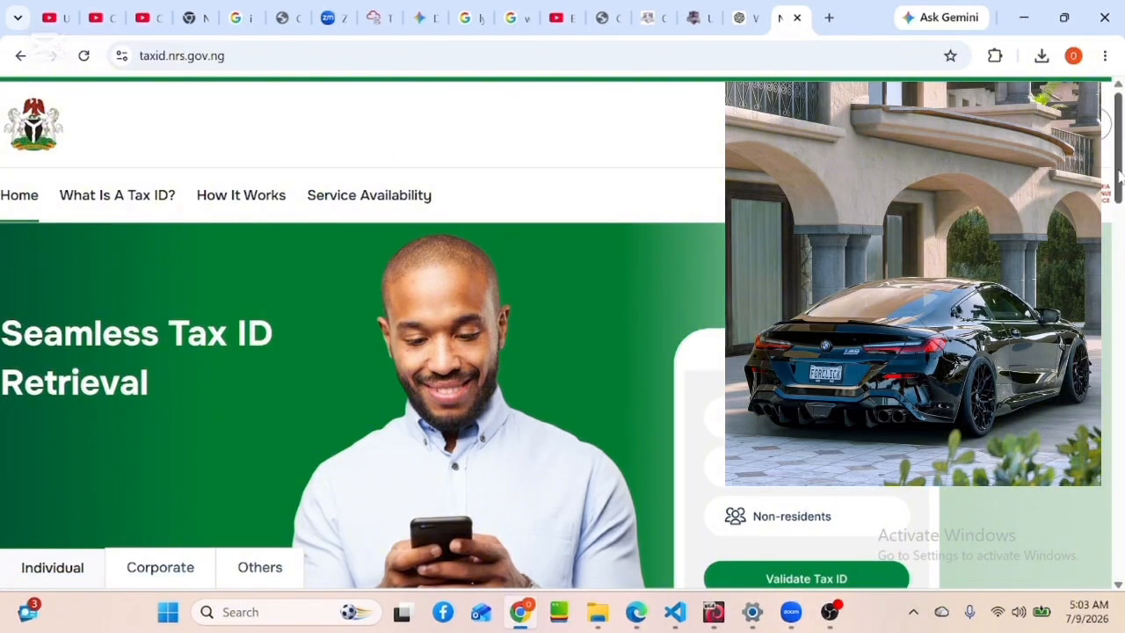
{"action": "left_click_drag", "start_coordinate": [1119, 179], "coordinate": [1120, 272]}
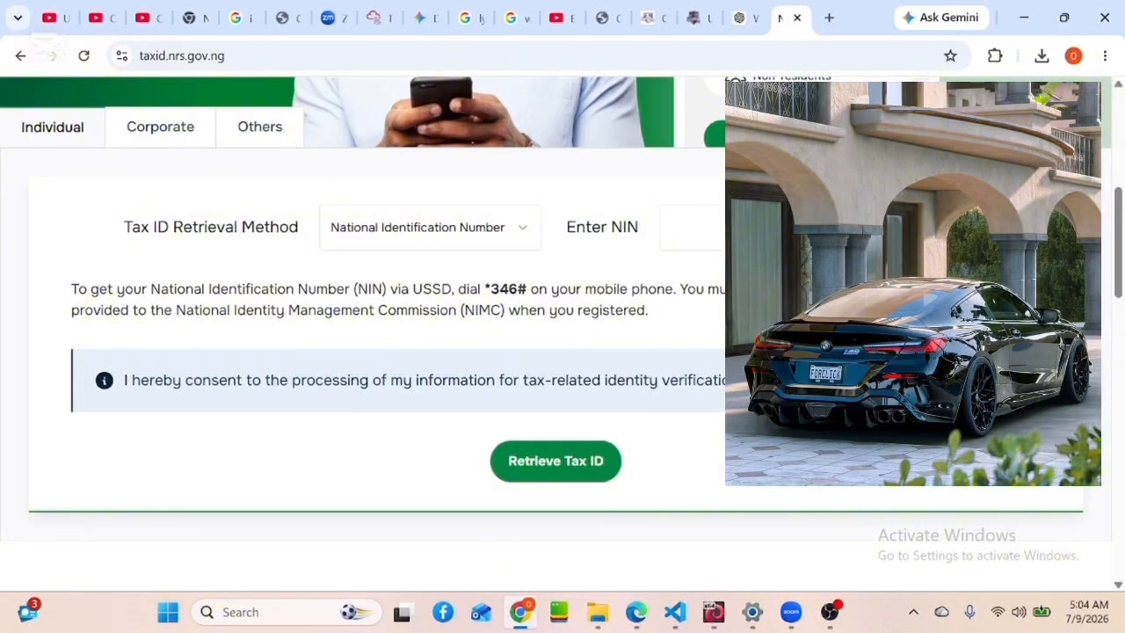
Enter the 11-digit NIN and scroll down to the Retrieve Tax ID button
{"action": "left_click", "coordinate": [747, 227]}
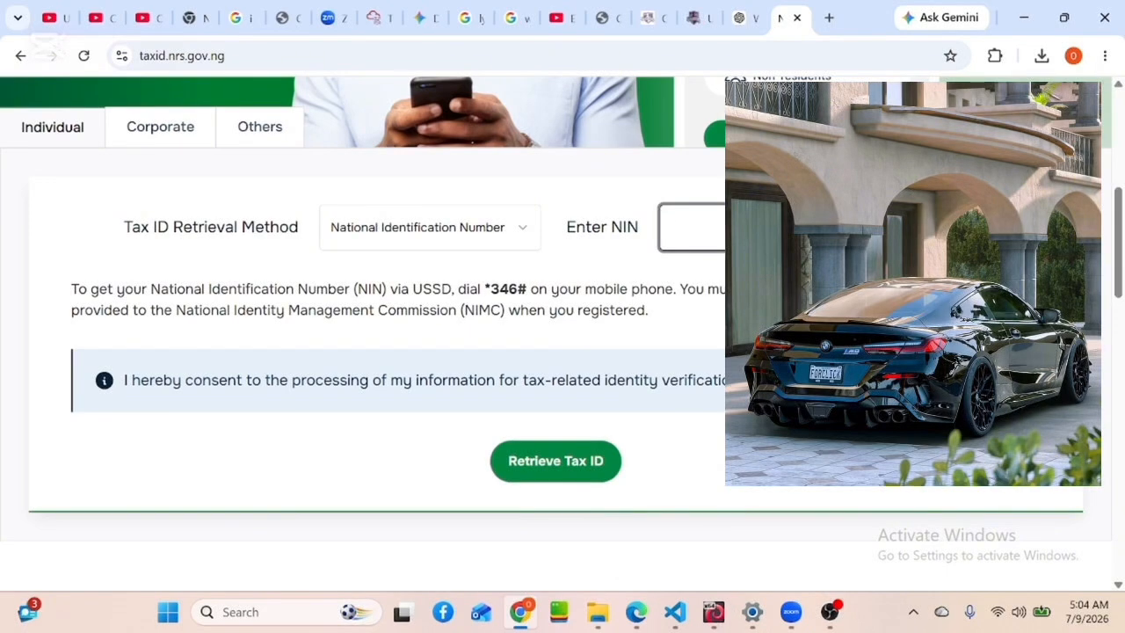
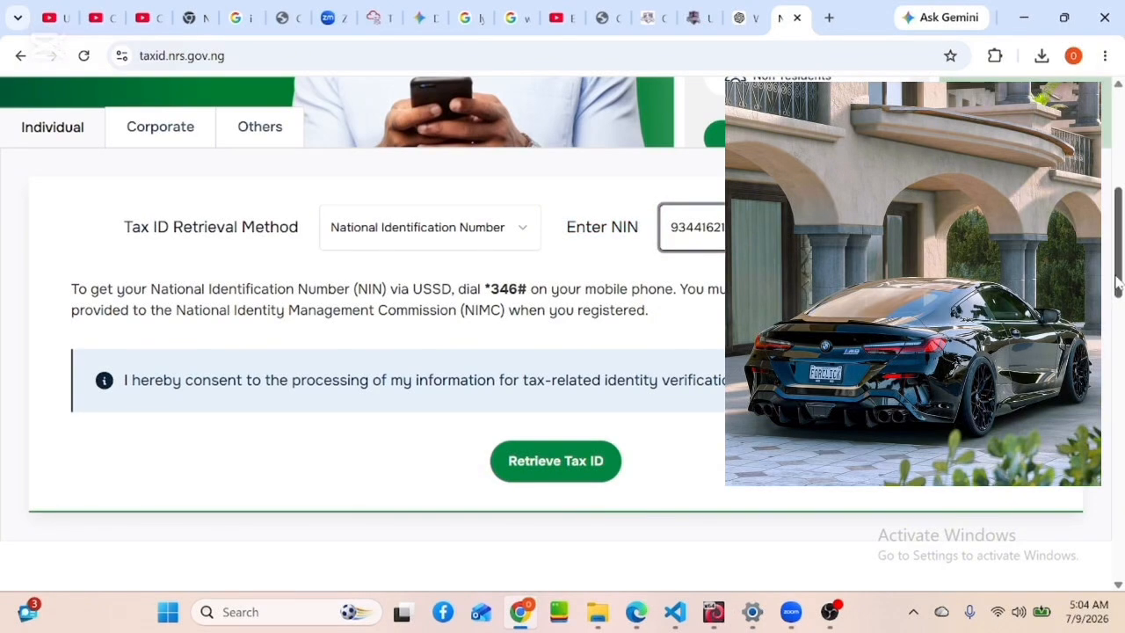
{"action": "left_click_drag", "start_coordinate": [1116, 283], "coordinate": [1119, 328]}
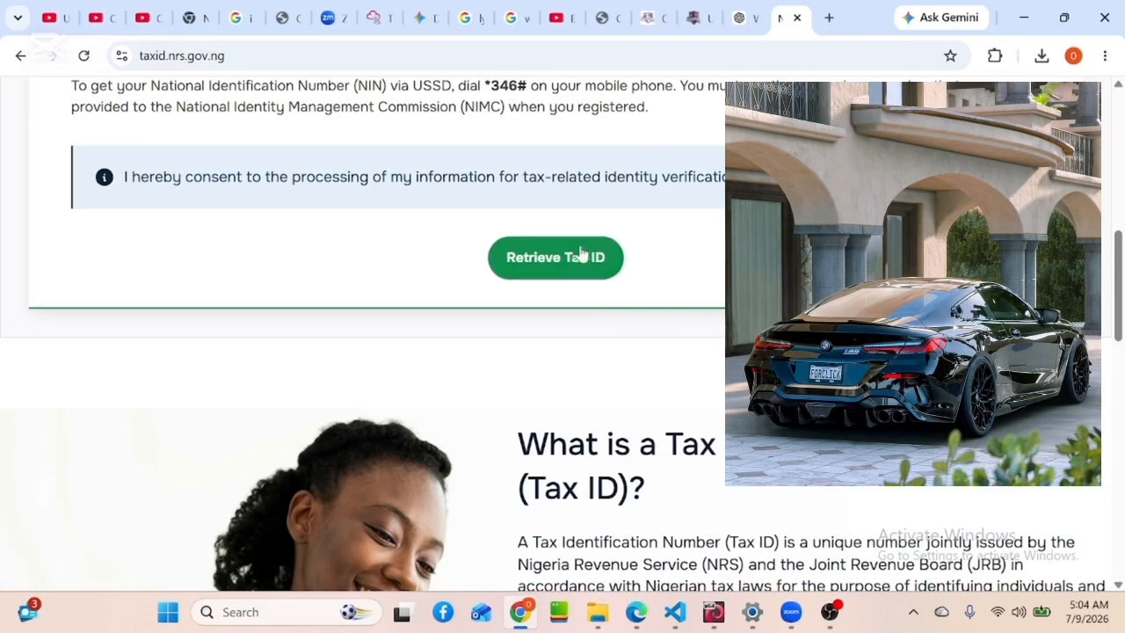
Request the Tax ID, then enter the person's first and last name for identity confirmation
{"action": "left_click", "coordinate": [539, 261]}
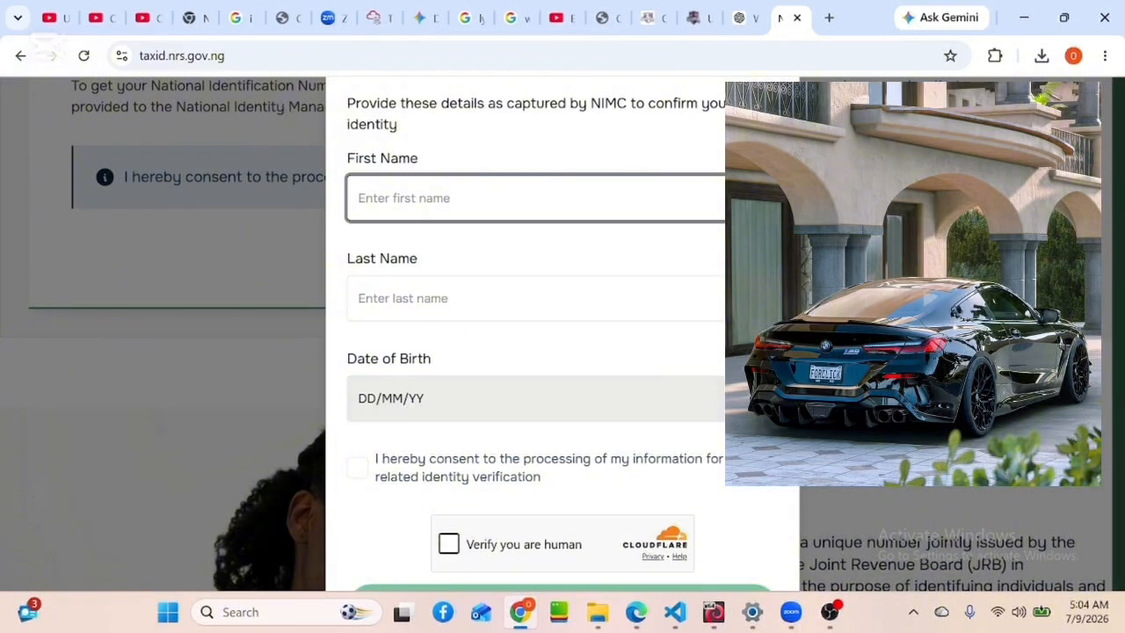
{"action": "left_click", "coordinate": [492, 199]}
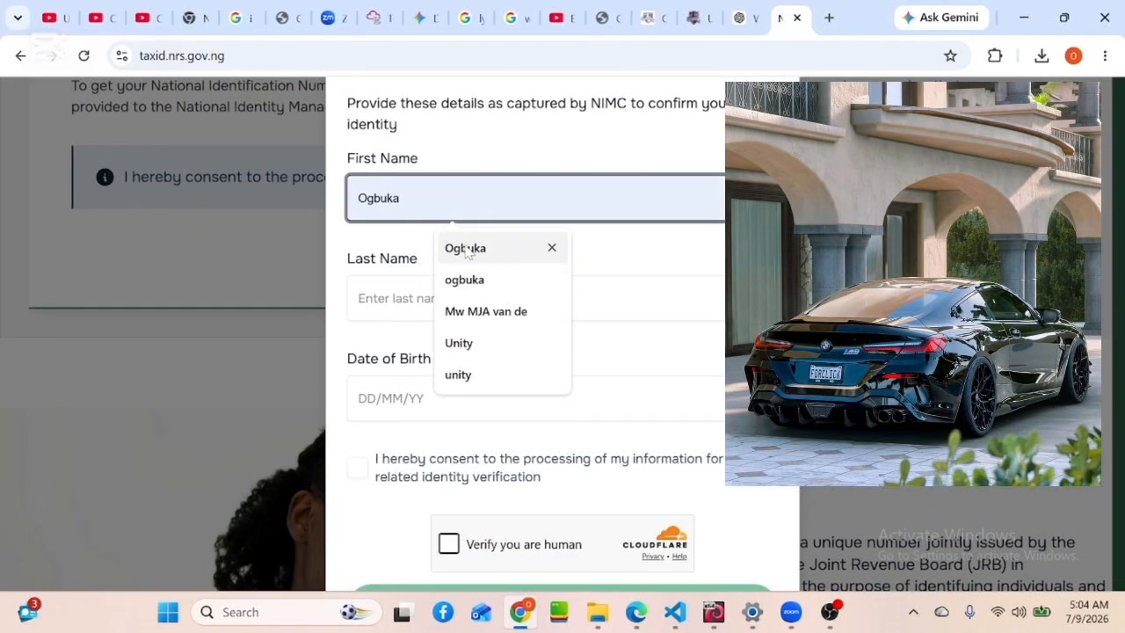
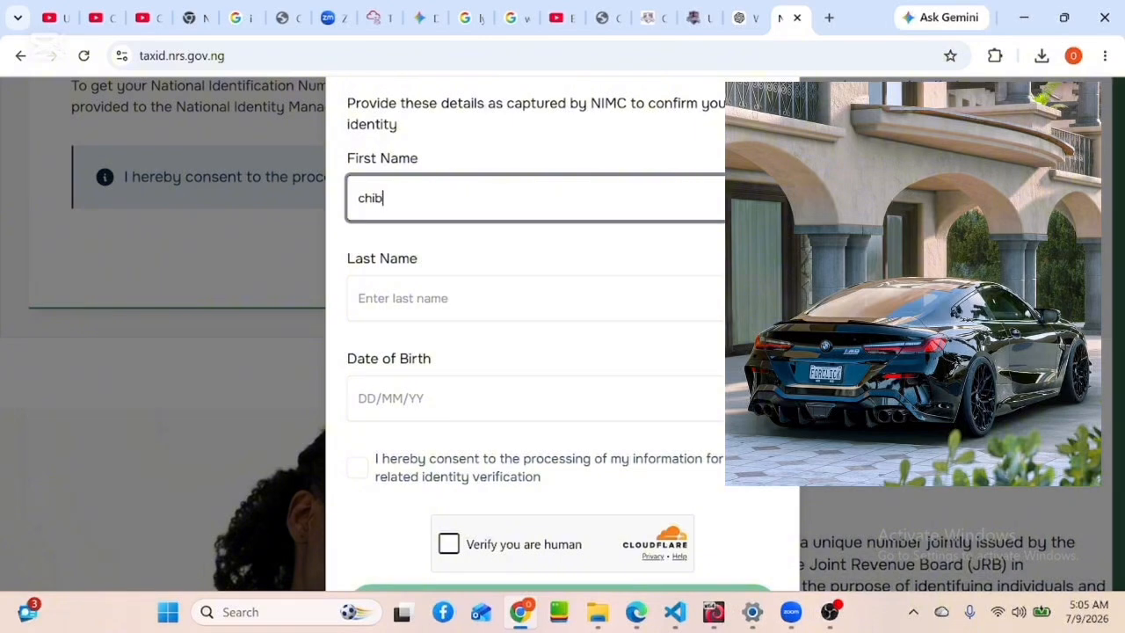
{"action": "left_click", "coordinate": [402, 298]}
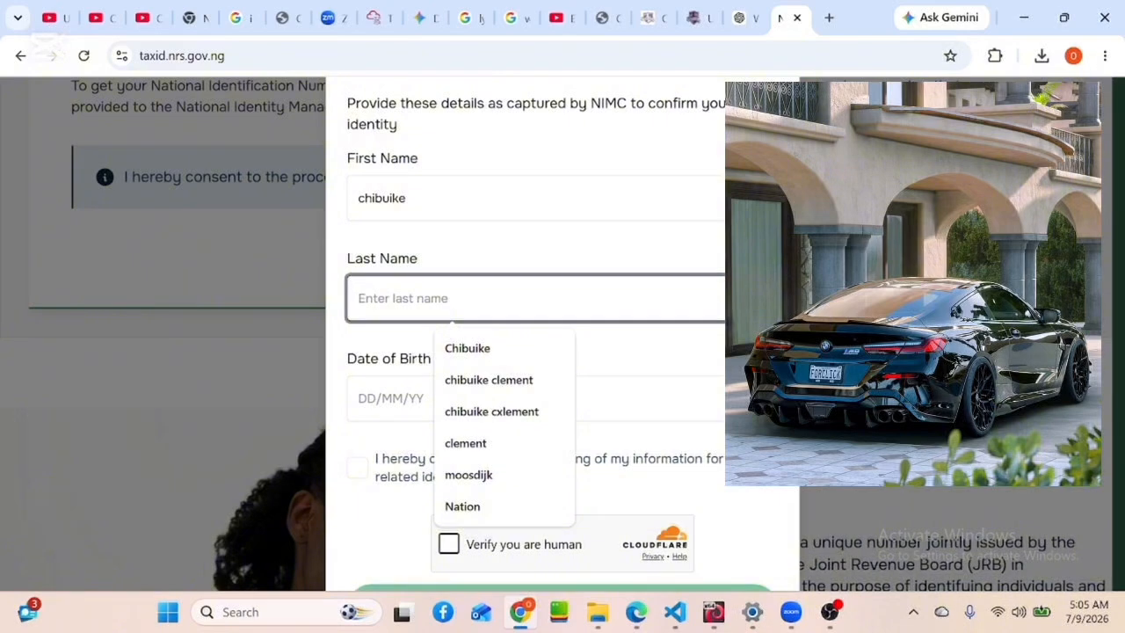
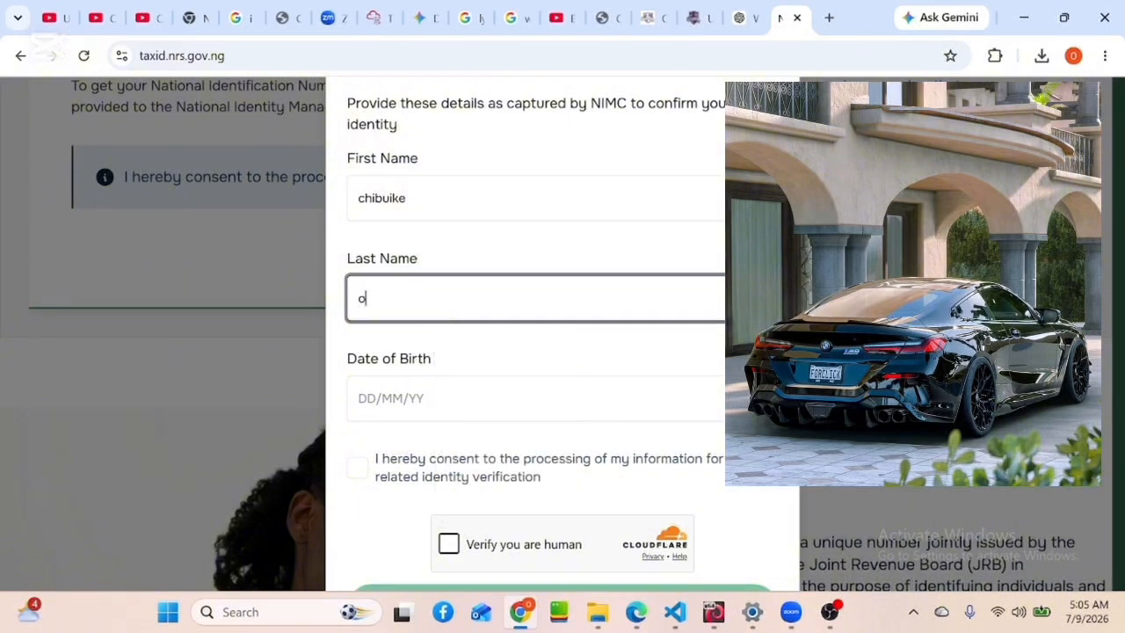
Open the Date of Birth calendar and choose 1998 as the birth year
{"action": "left_click", "coordinate": [381, 399]}
{"action": "left_click", "coordinate": [372, 400]}
{"action": "left_click", "coordinate": [373, 400]}
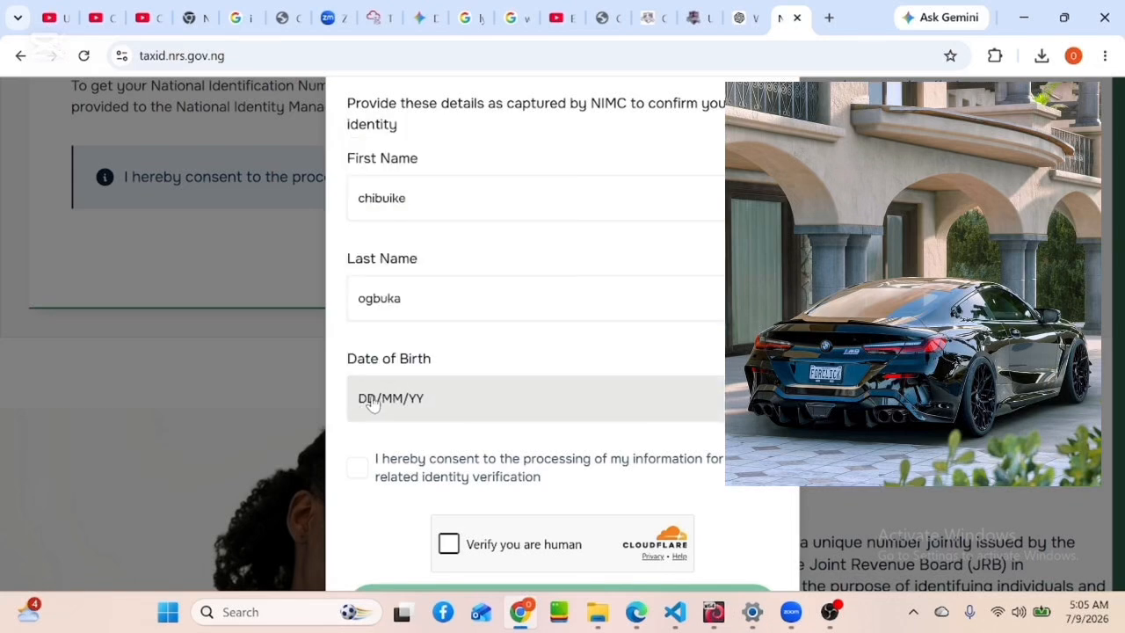
{"action": "left_click", "coordinate": [372, 400]}
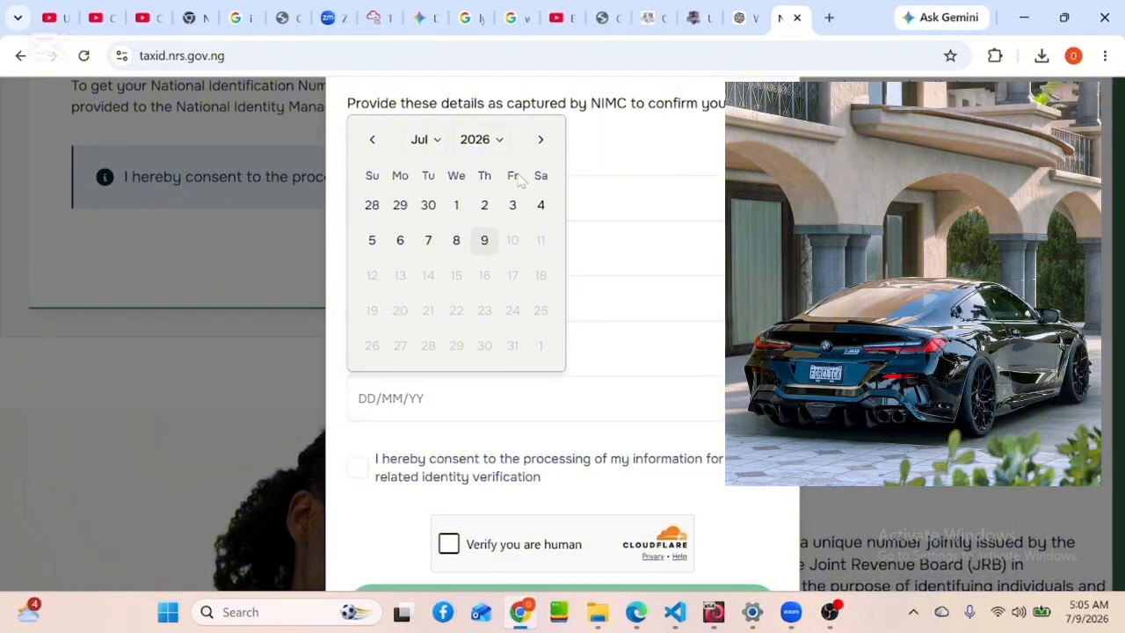
{"action": "left_click", "coordinate": [497, 143]}
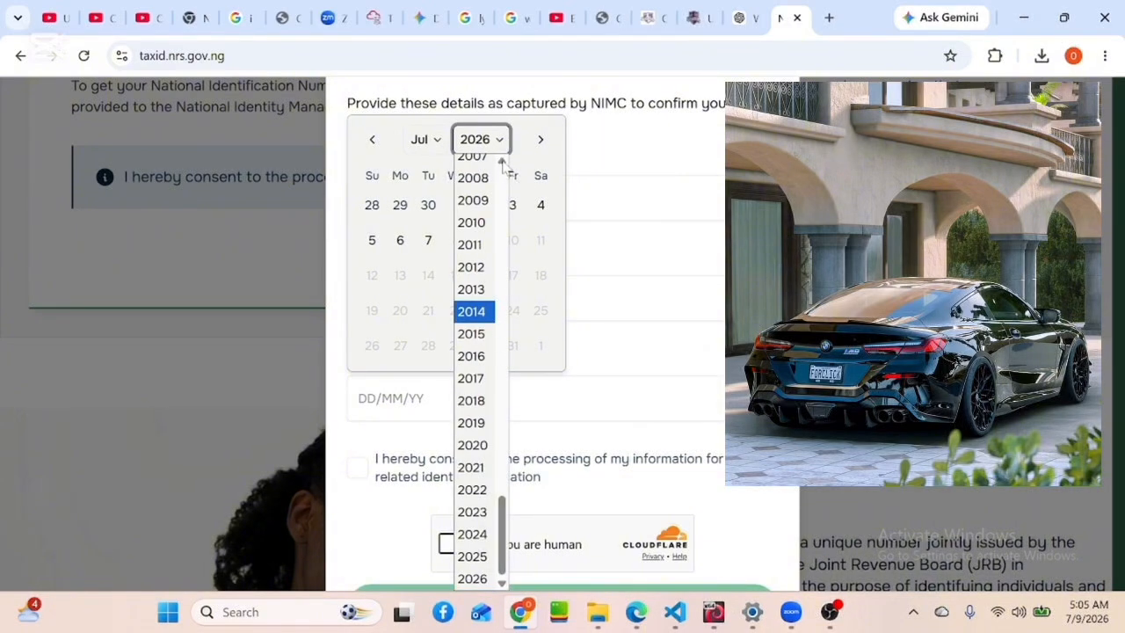
{"action": "scroll", "coordinate": [502, 163], "scroll_direction": "up", "scroll_amount": 4}
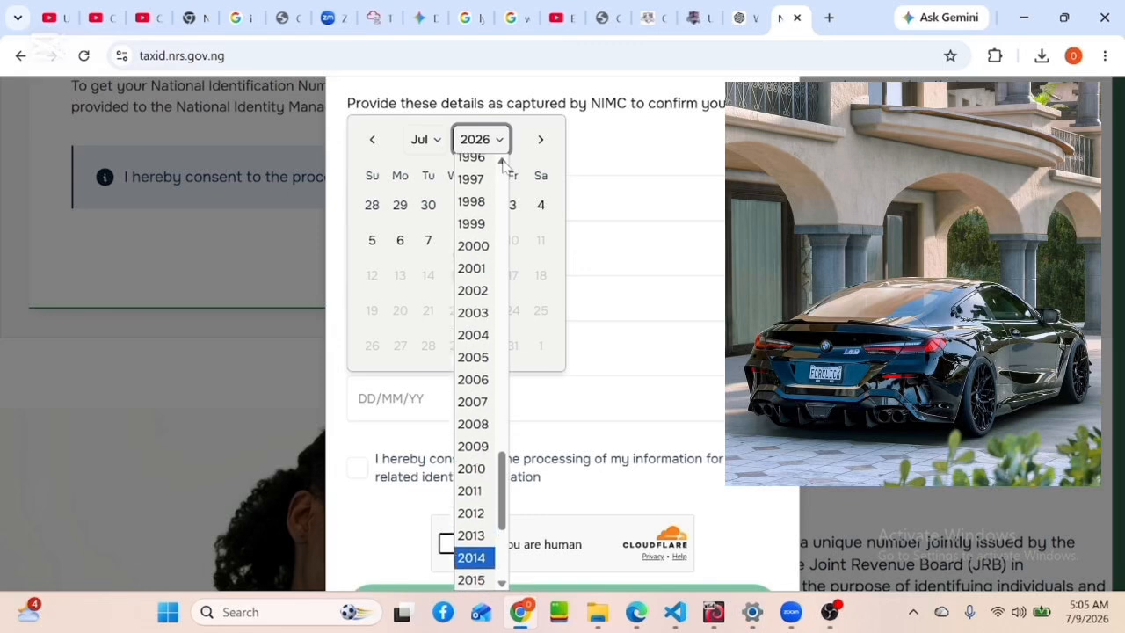
{"action": "left_click", "coordinate": [502, 164]}
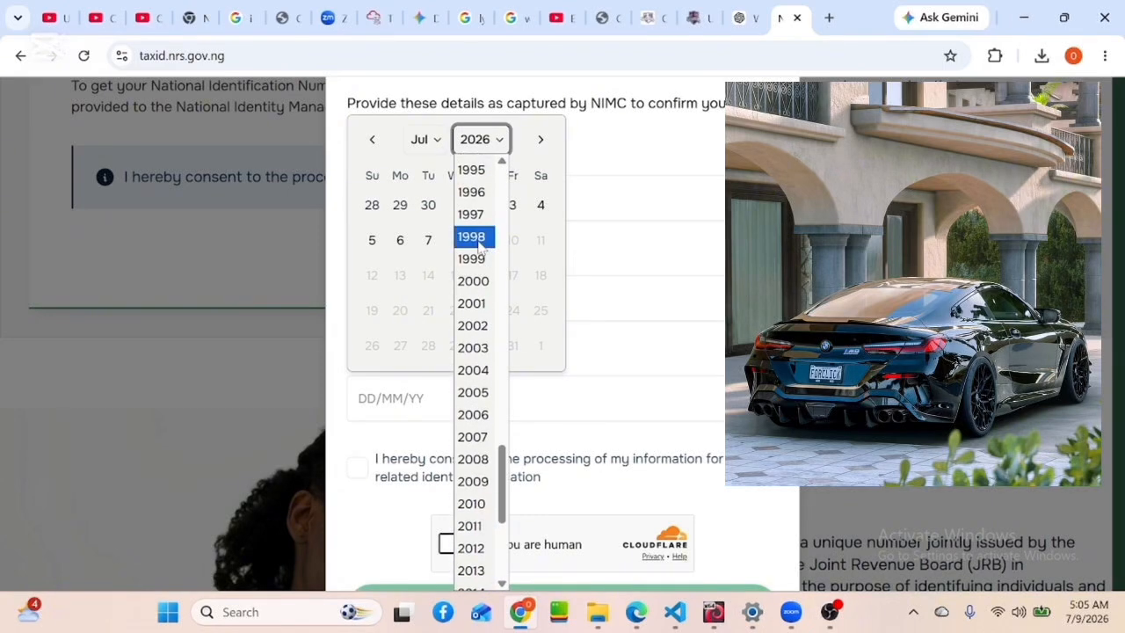
{"action": "left_click", "coordinate": [479, 237]}
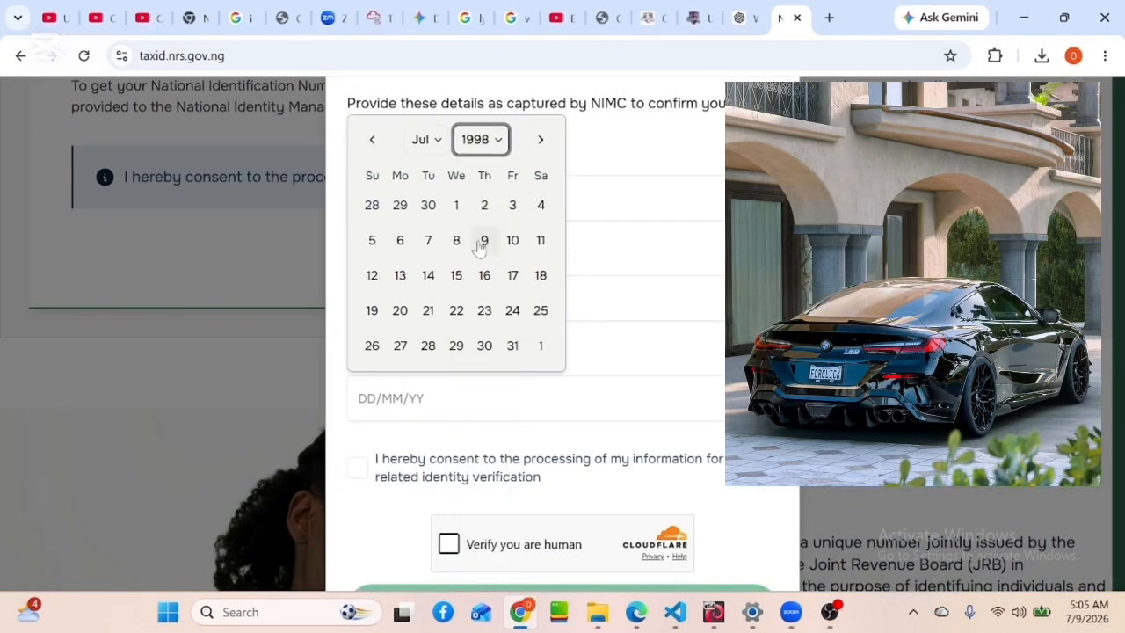
{"action": "left_click", "coordinate": [434, 146]}
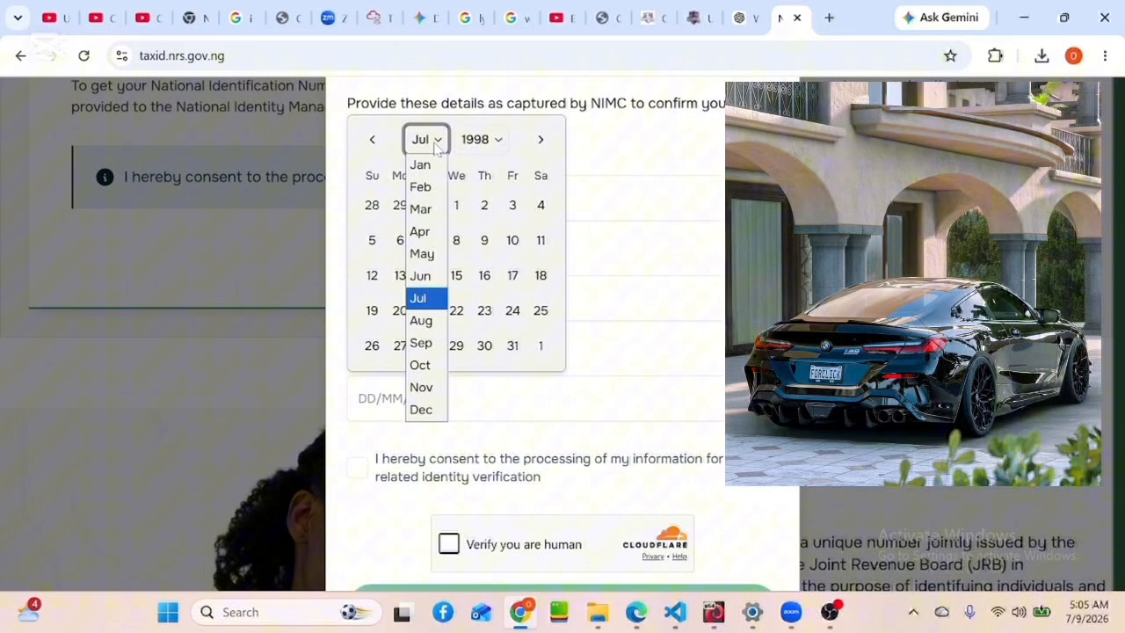
{"action": "left_click", "coordinate": [422, 232]}
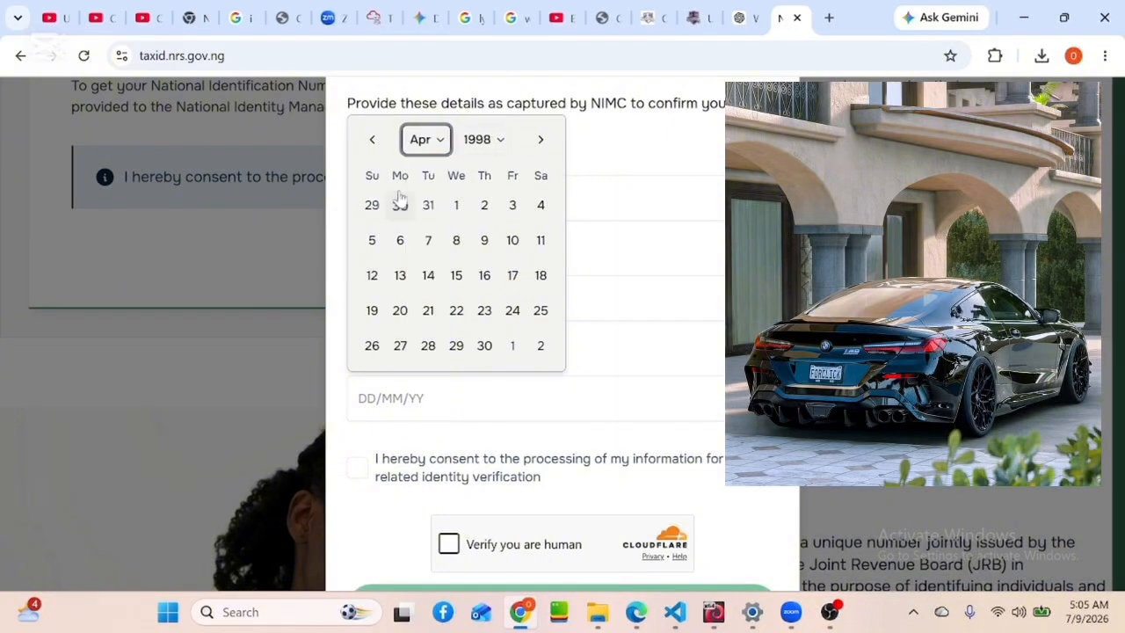
{"action": "left_click", "coordinate": [540, 205]}
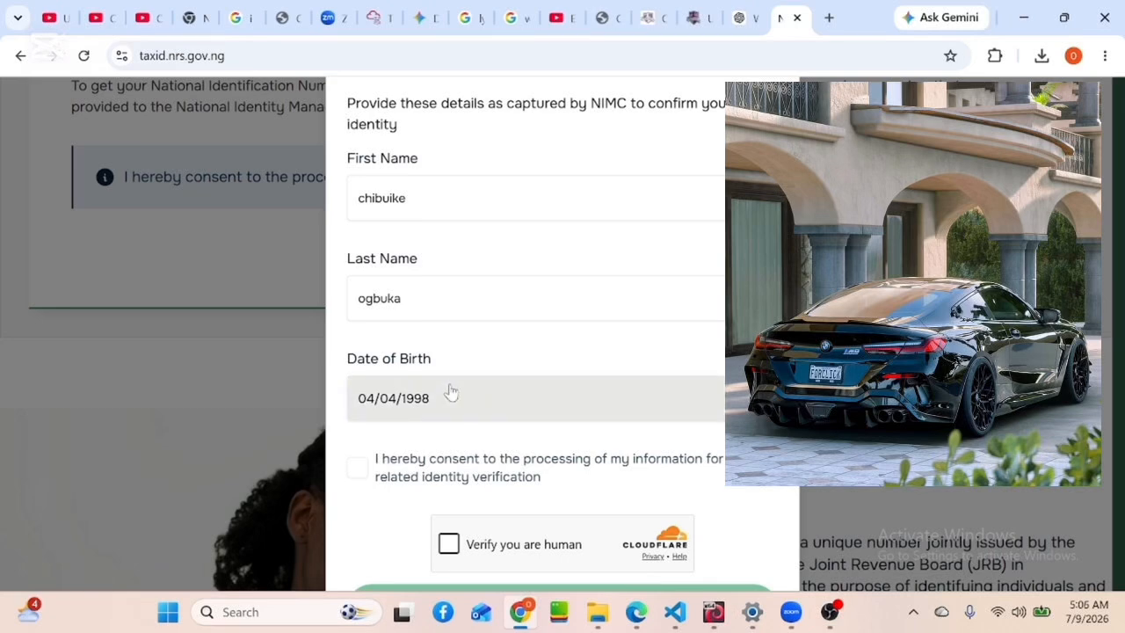
{"action": "left_click", "coordinate": [358, 470]}
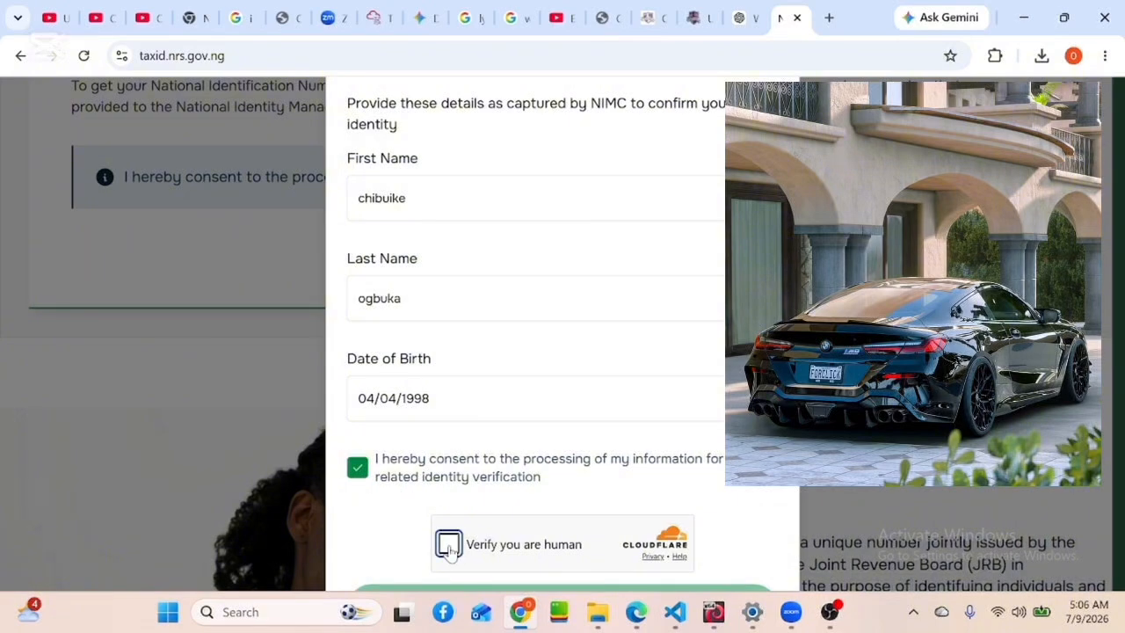
Pass the Cloudflare human verification and submit the form with Retrieve Tax ID
{"action": "left_click", "coordinate": [448, 544]}
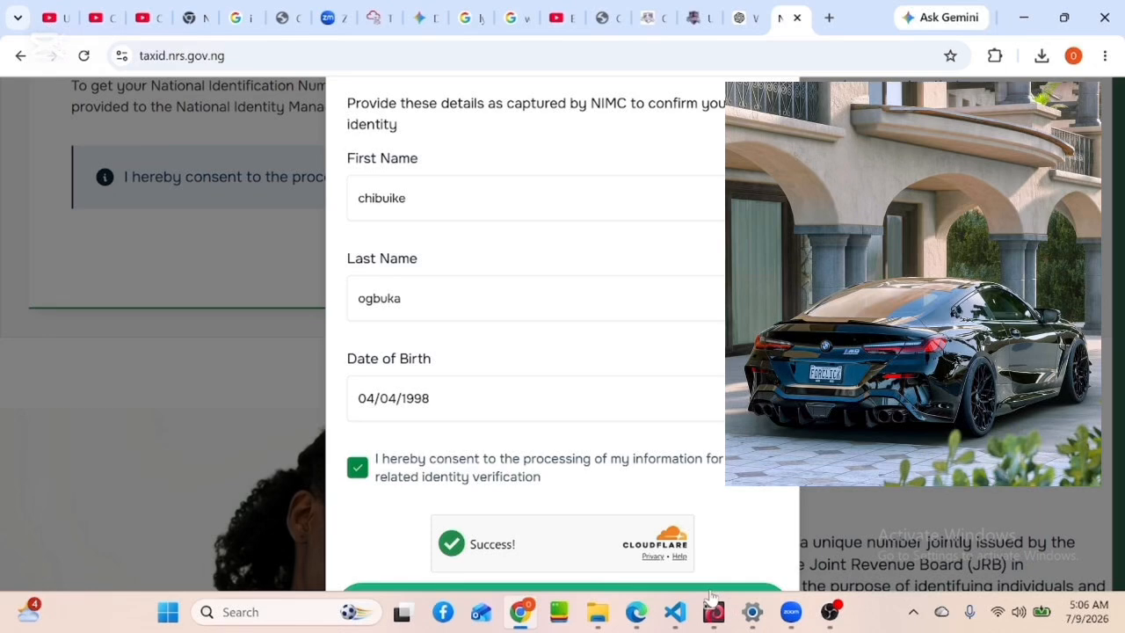
{"action": "left_click", "coordinate": [708, 587]}
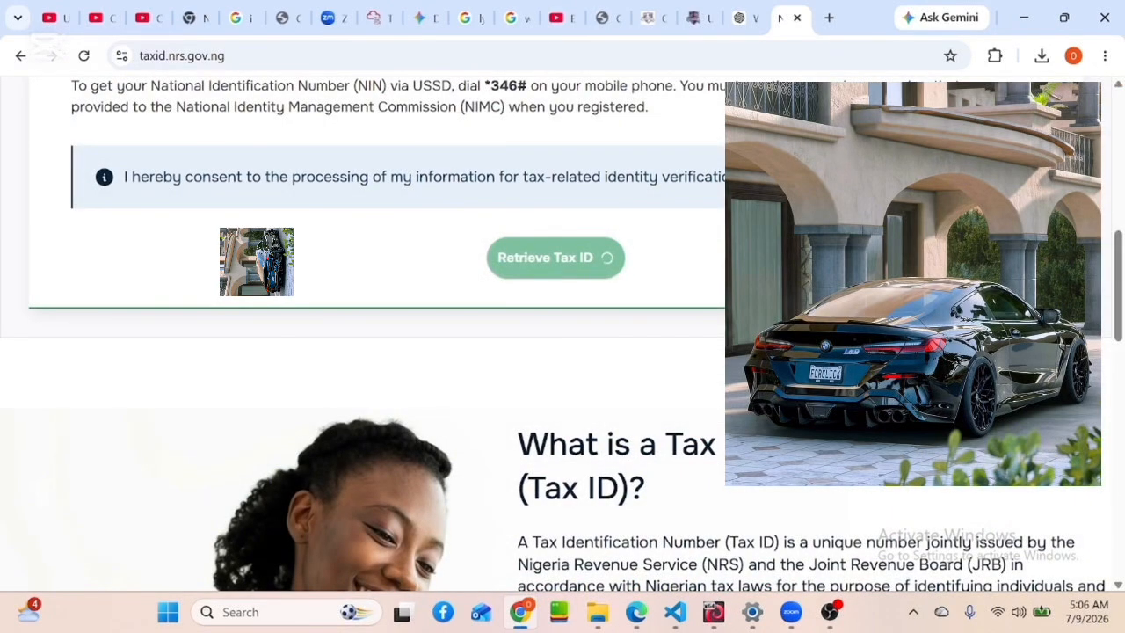